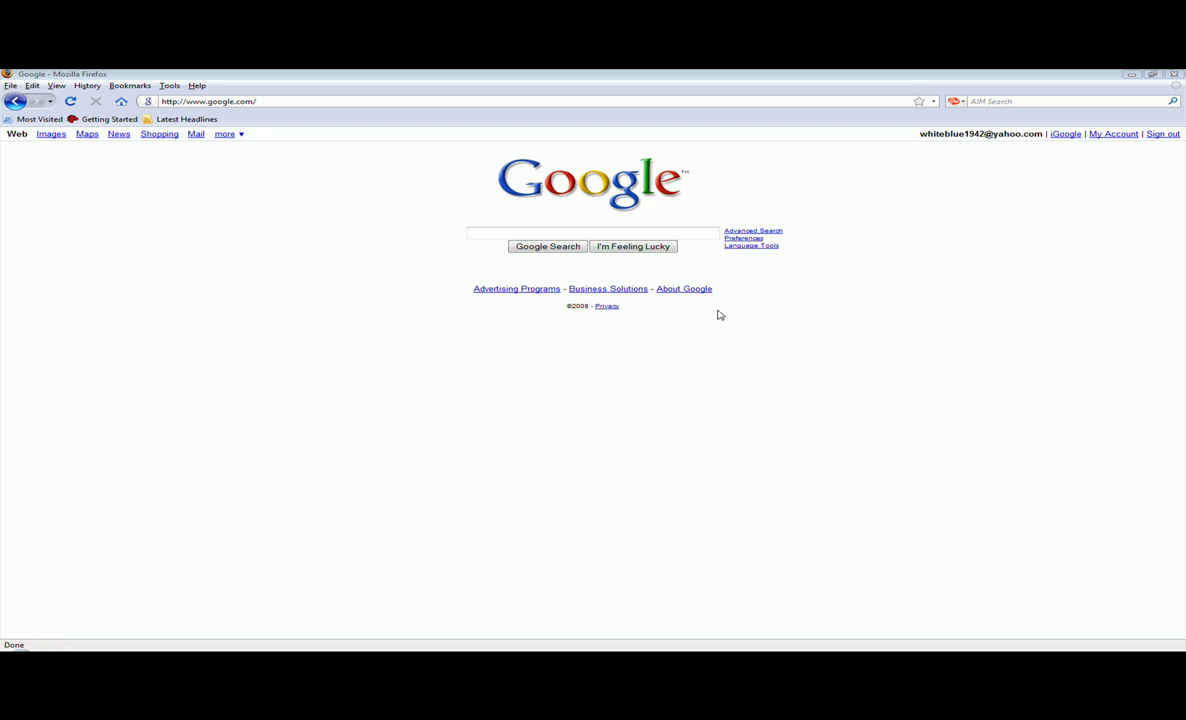
- Load youtube.com from the address-bar history and close the Latest Headlines panel
{"action": "left_click", "coordinate": [933, 101]}
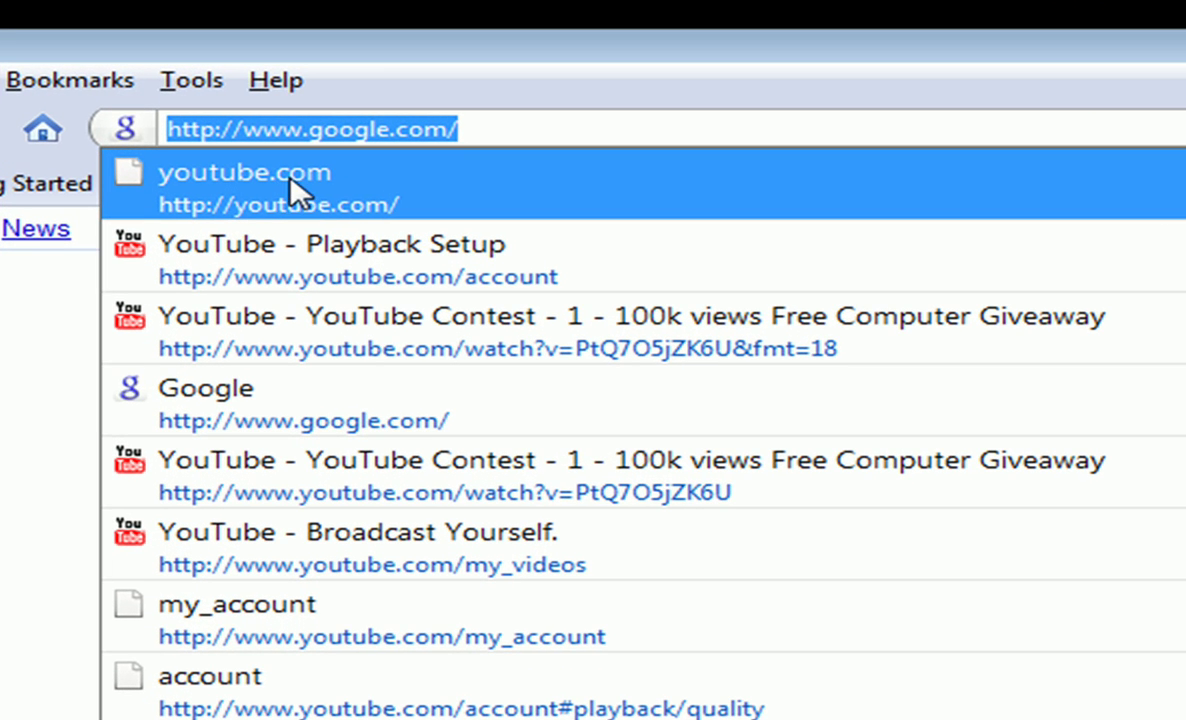
{"action": "left_click", "coordinate": [298, 168]}
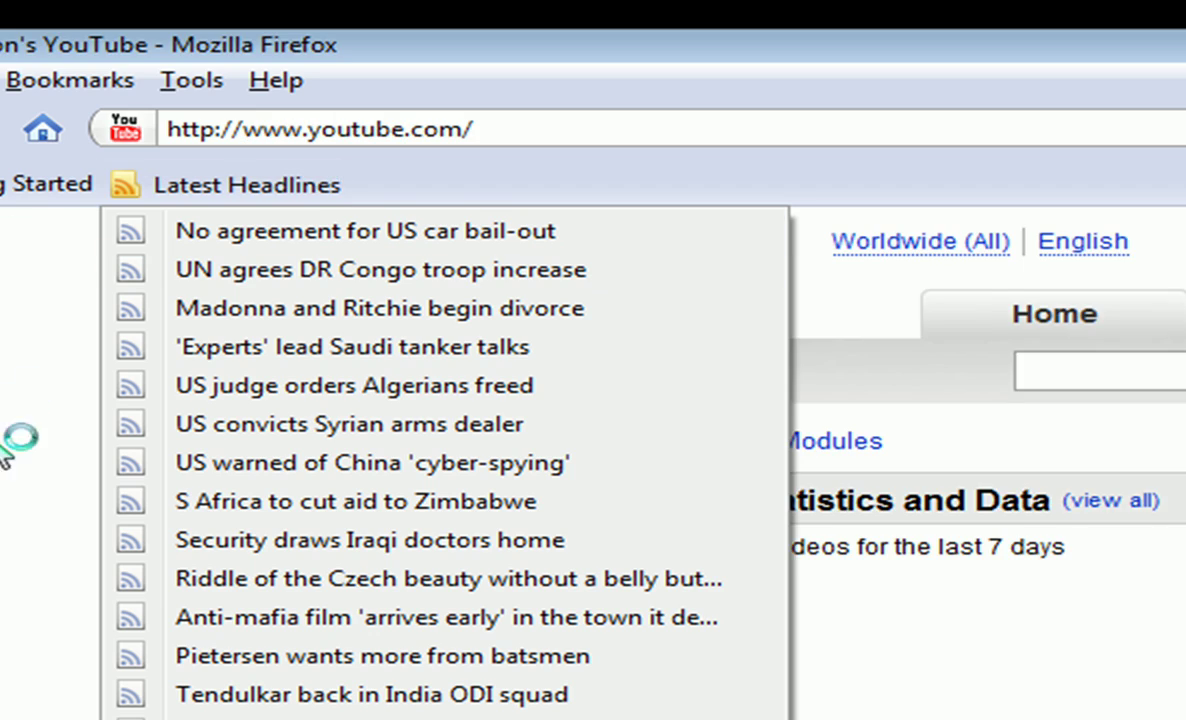
{"action": "left_click", "coordinate": [8, 477]}
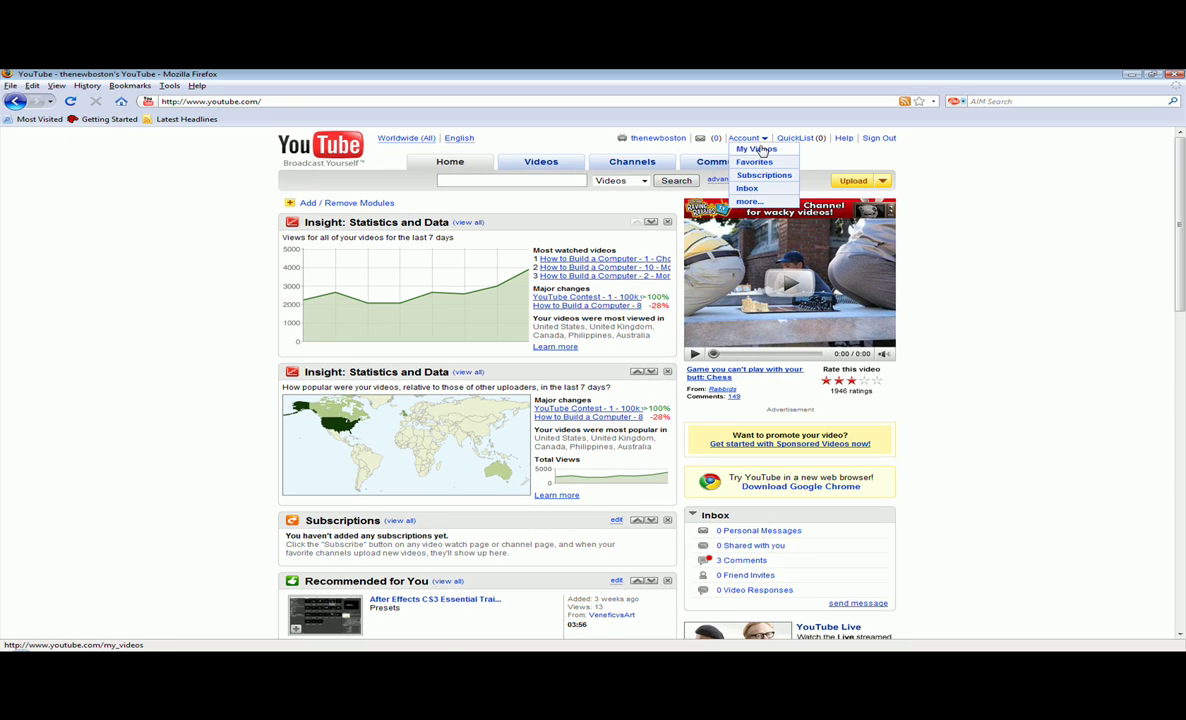
- Open 'YouTube Contest - 1 - 100k views Free Computer Giveaway' from My Videos, then pause and resume it
{"action": "left_click", "coordinate": [762, 151]}
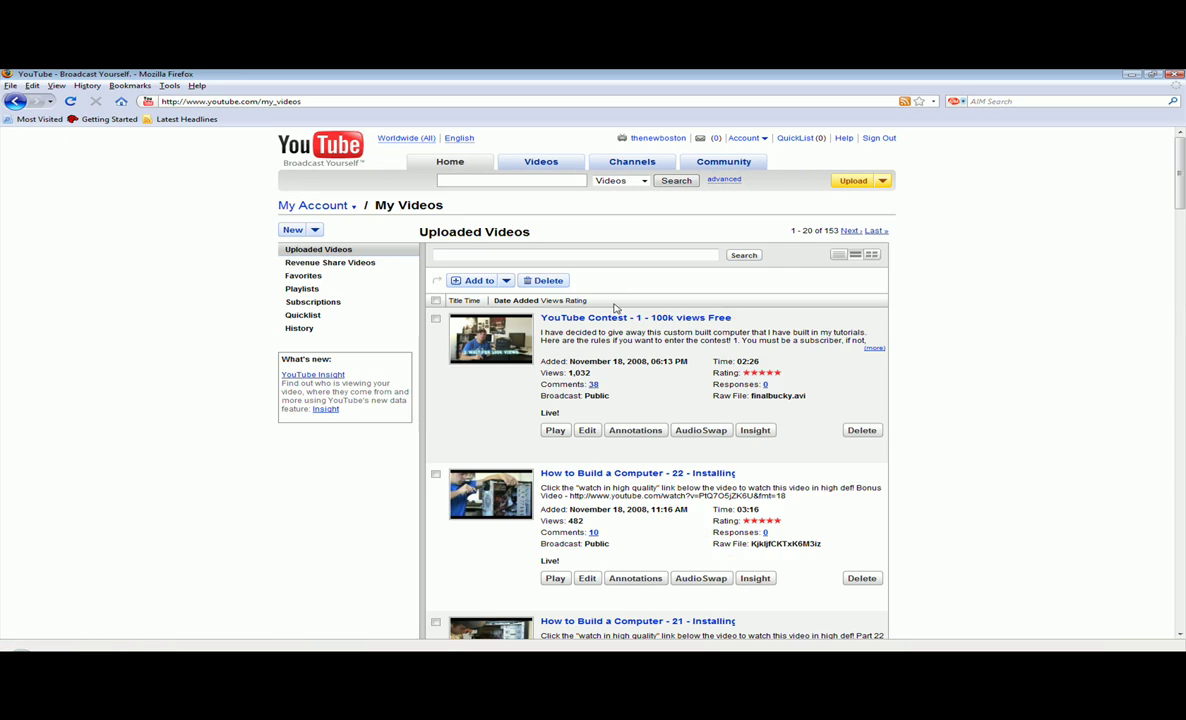
{"action": "left_click", "coordinate": [623, 319]}
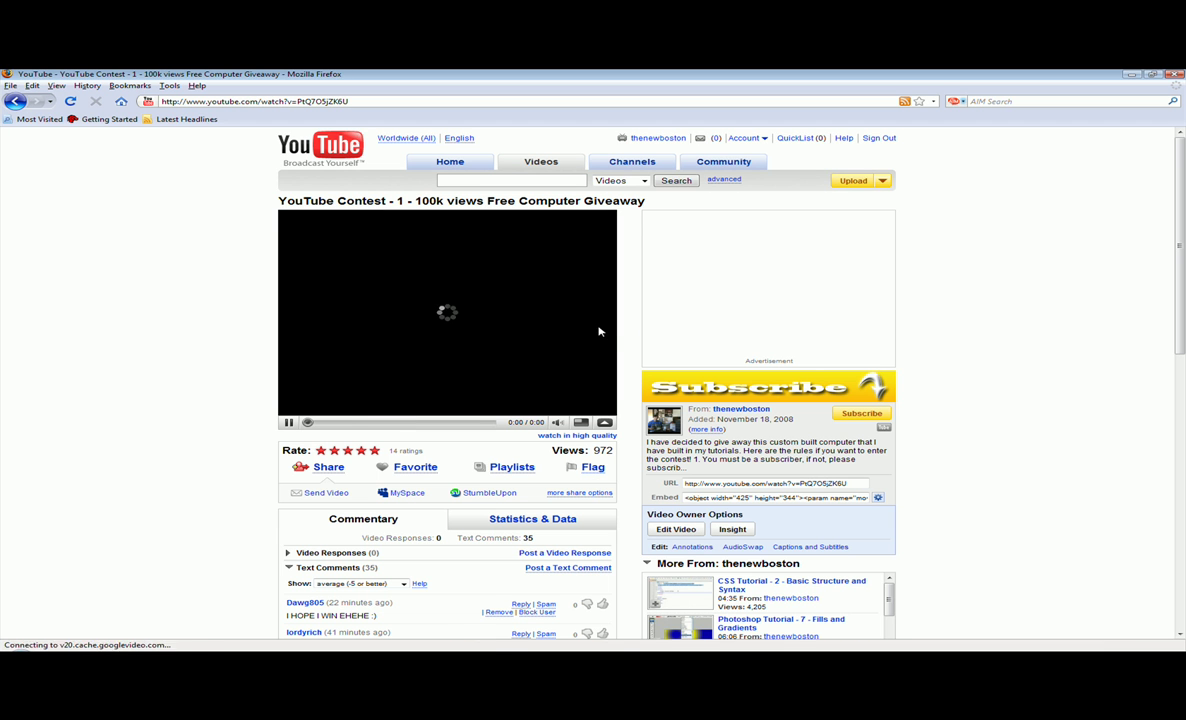
{"action": "left_click", "coordinate": [289, 425]}
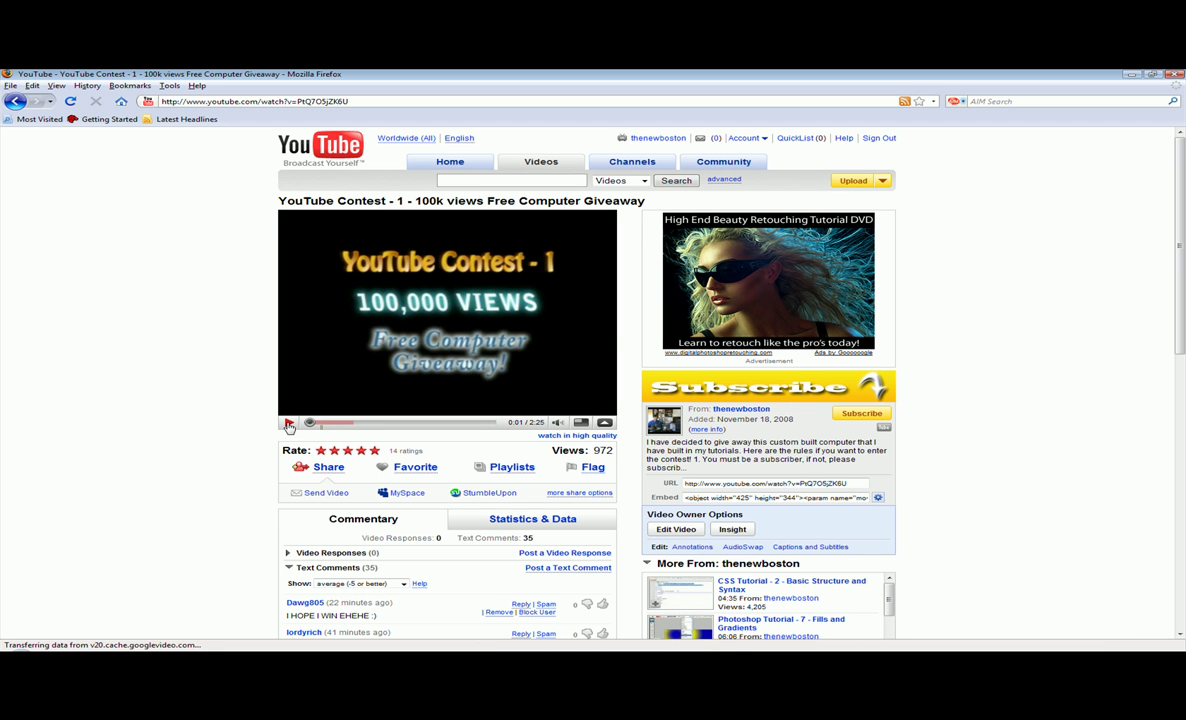
{"action": "left_click", "coordinate": [289, 425]}
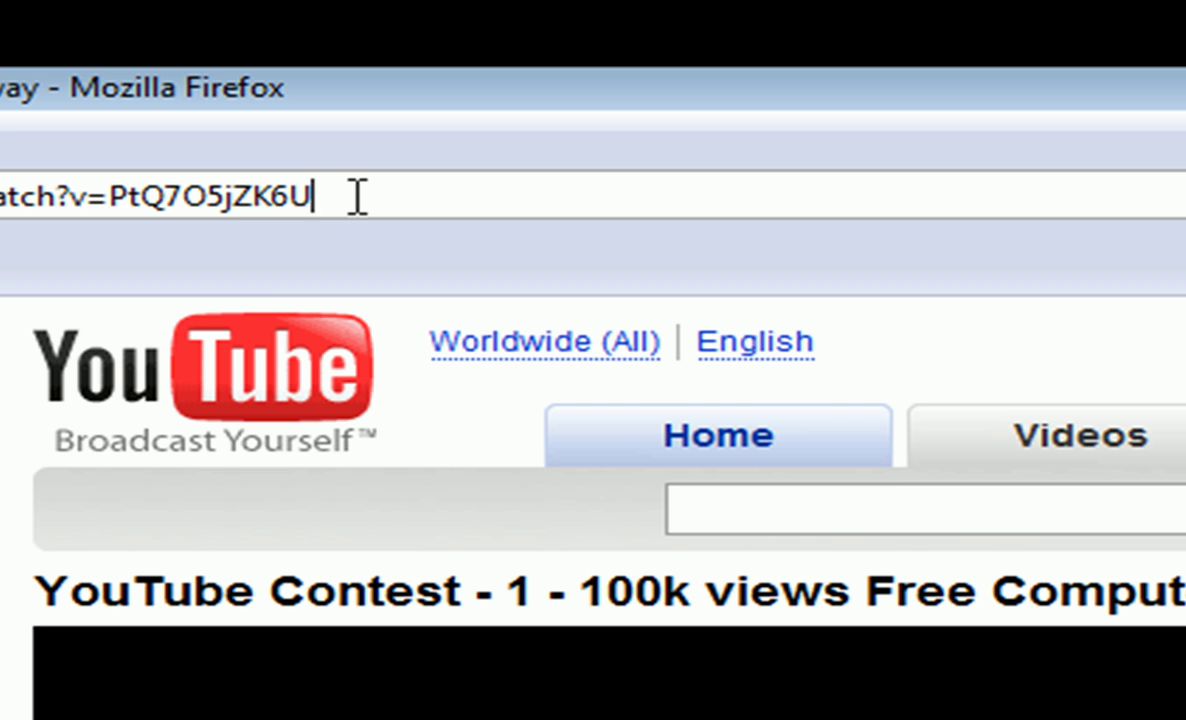
- Reload the contest video with &fmt=18 appended to its URL and pause it
{"action": "type", "text": "&"}
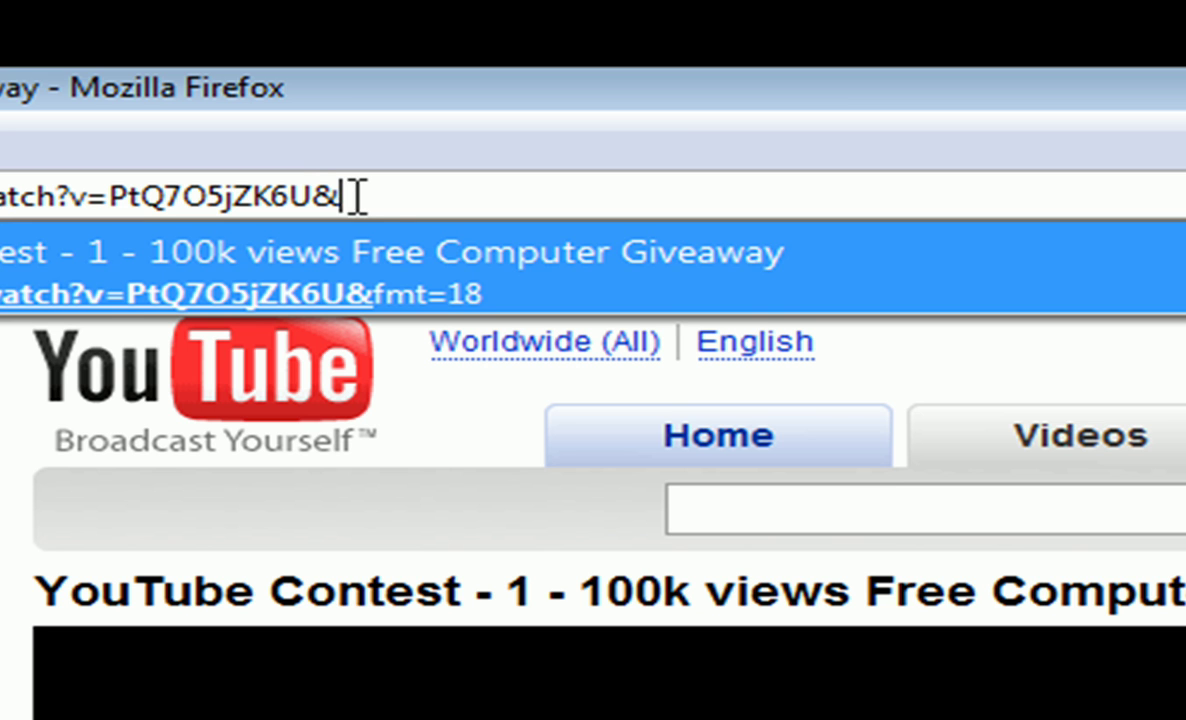
{"action": "type", "text": "fmt=18"}
{"action": "key", "text": "Down"}
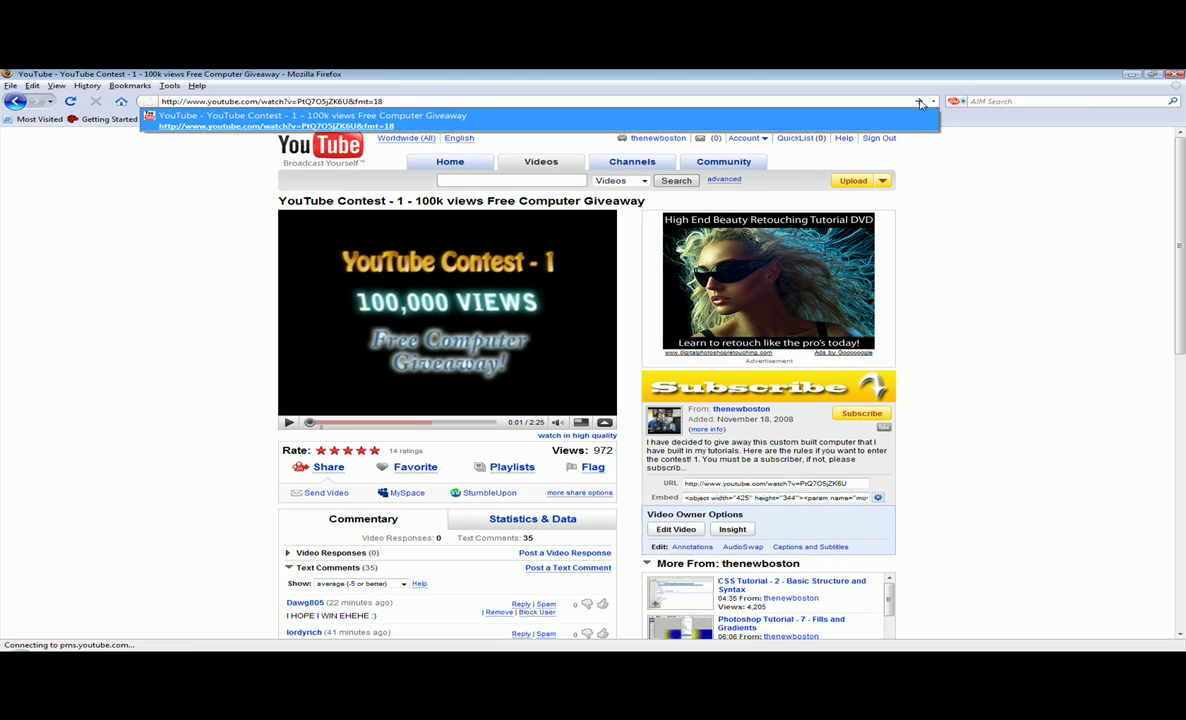
{"action": "key", "text": "Return"}
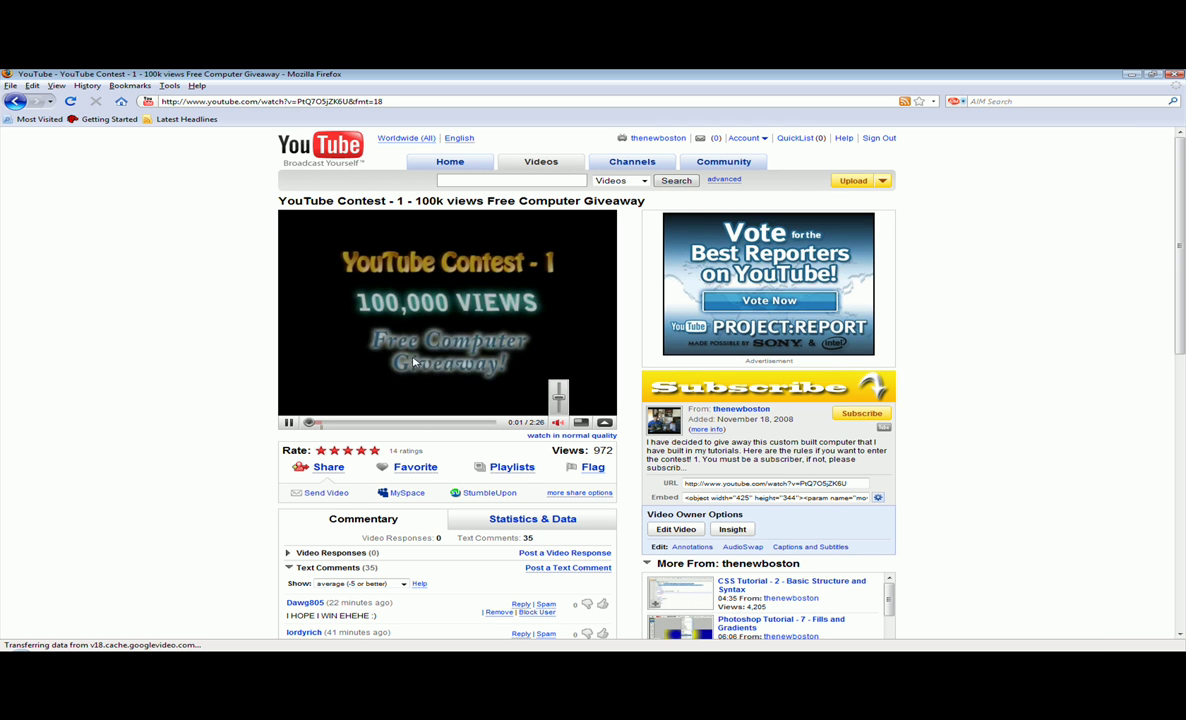
{"action": "left_click", "coordinate": [288, 422]}
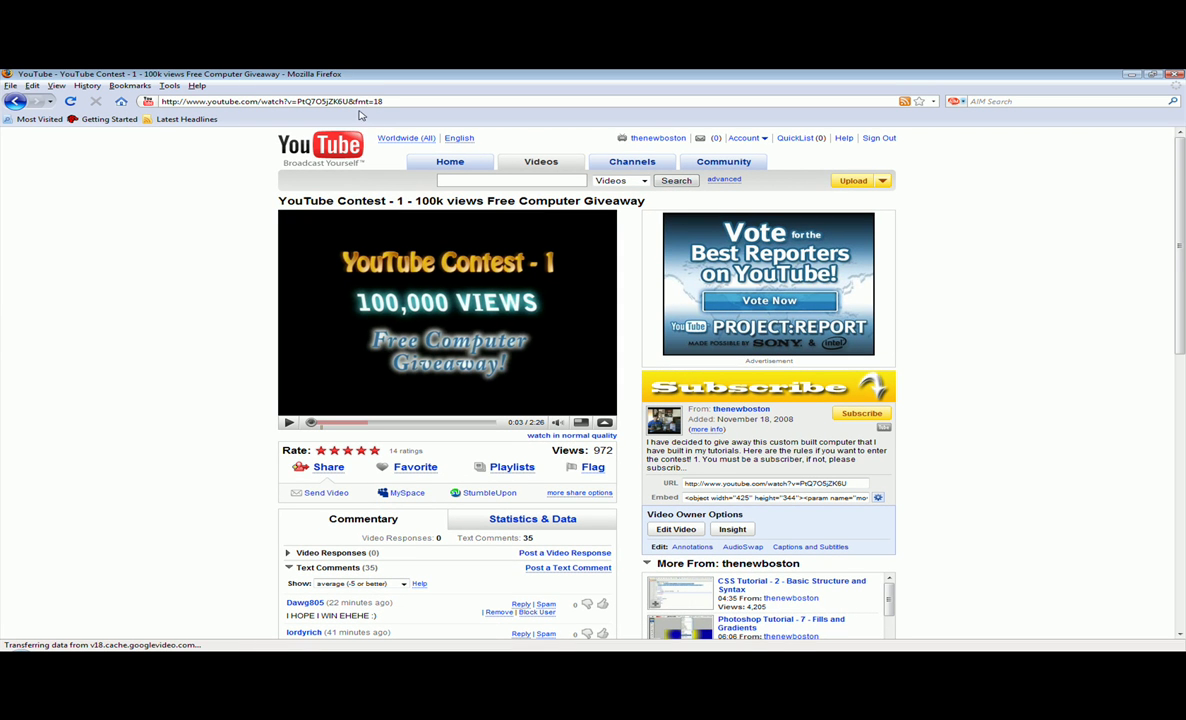
- Highlight the &fmt and video-id parts of the URL, then go to My Account Overview
{"action": "left_click_drag", "start_coordinate": [348, 101], "coordinate": [366, 101]}
{"action": "left_click", "coordinate": [386, 101]}
{"action": "mouse_move", "coordinate": [386, 101]}
{"action": "left_mouse_down"}
{"action": "mouse_move", "coordinate": [296, 101]}
{"action": "mouse_move", "coordinate": [348, 101]}
{"action": "left_mouse_up"}
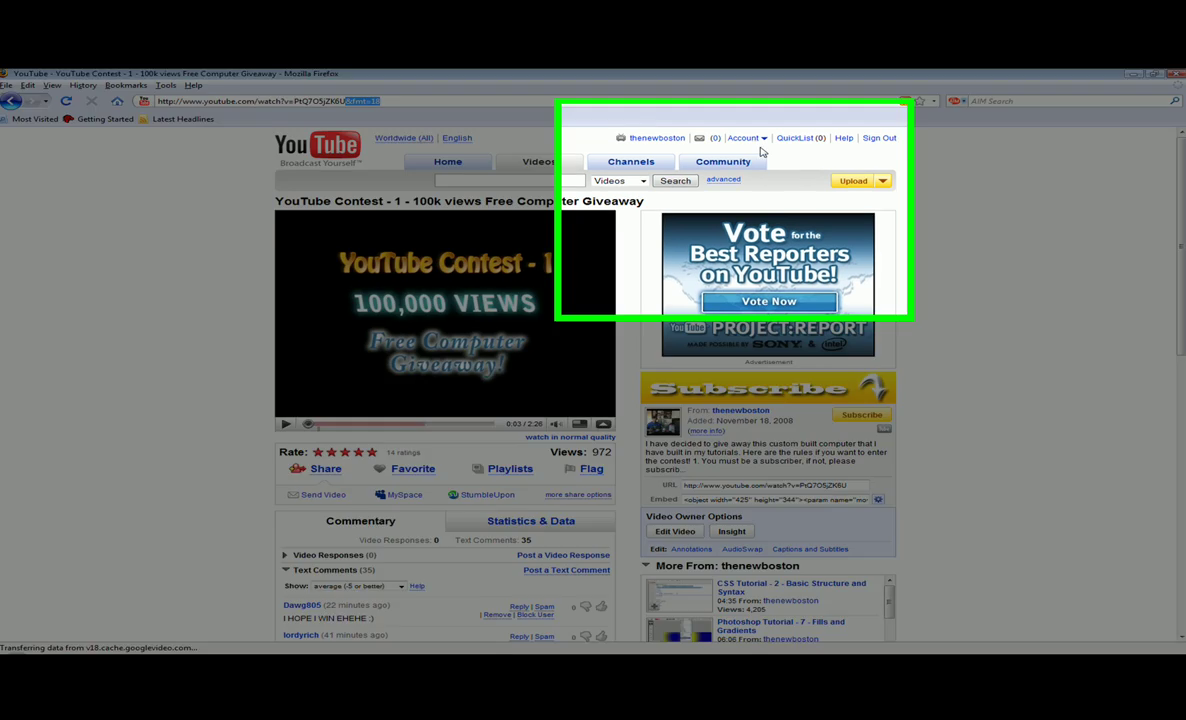
{"action": "left_click", "coordinate": [762, 139]}
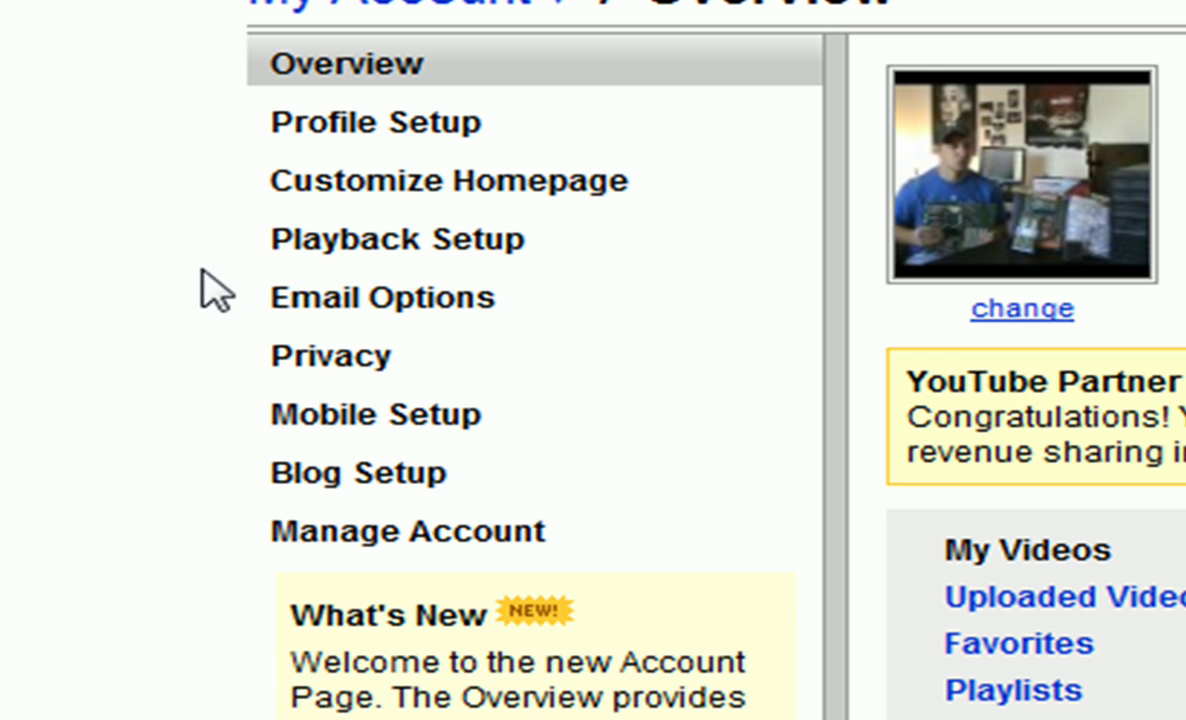
- Set Playback Setup to 'I have a fast connection' (always higher quality) and save the change
{"action": "left_click", "coordinate": [359, 247]}
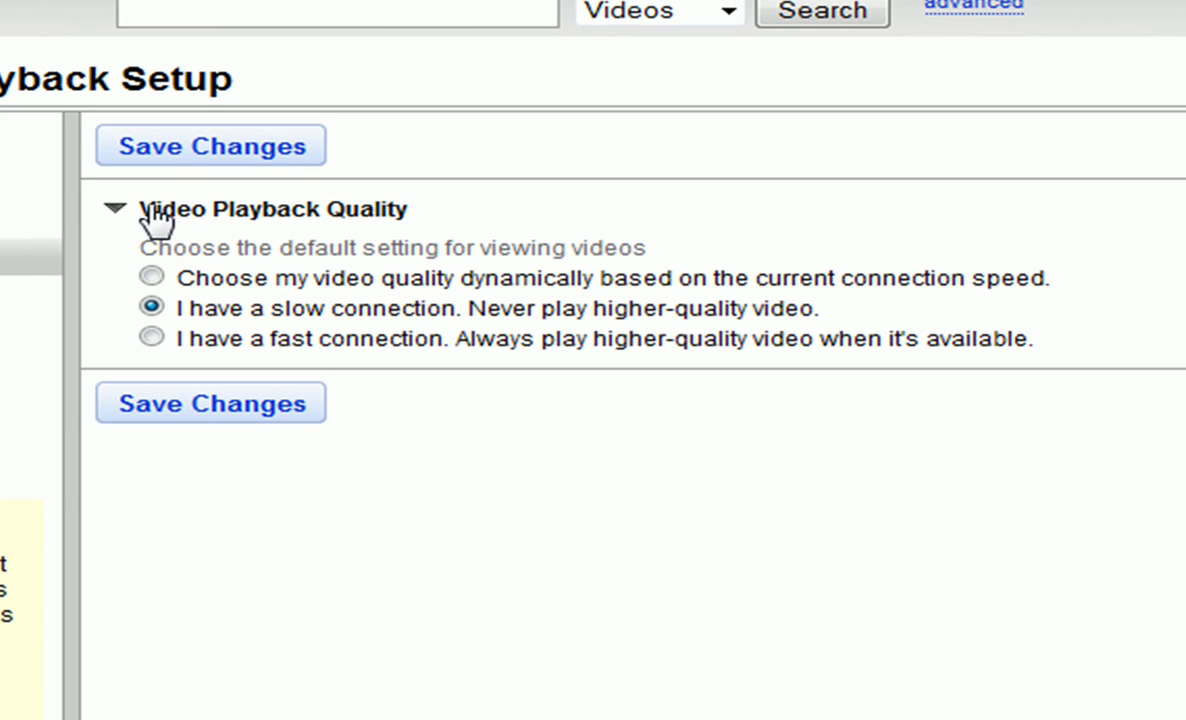
{"action": "left_click", "coordinate": [151, 338]}
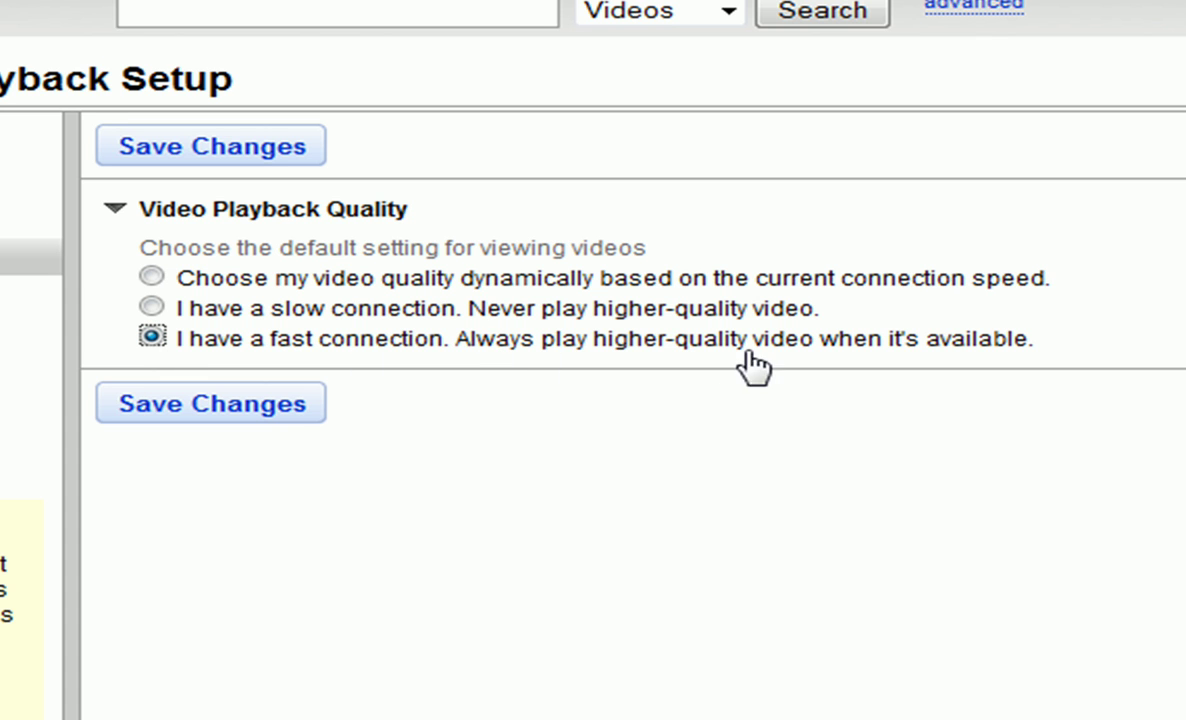
{"action": "left_click", "coordinate": [232, 418]}
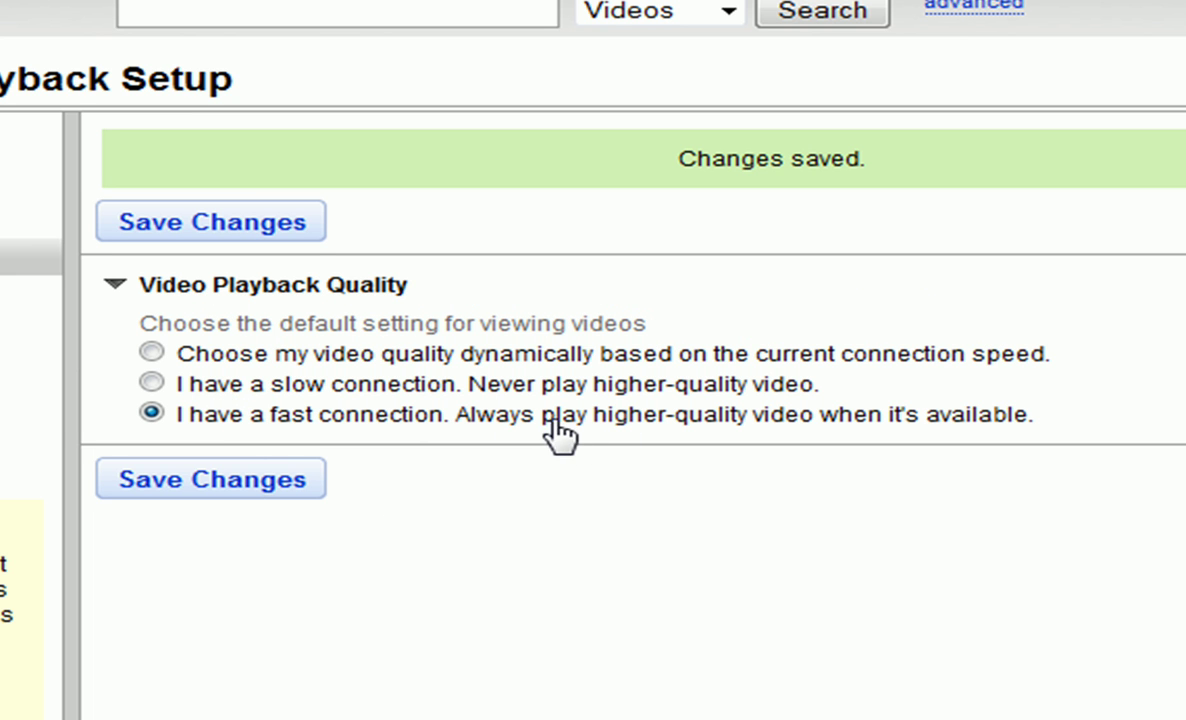